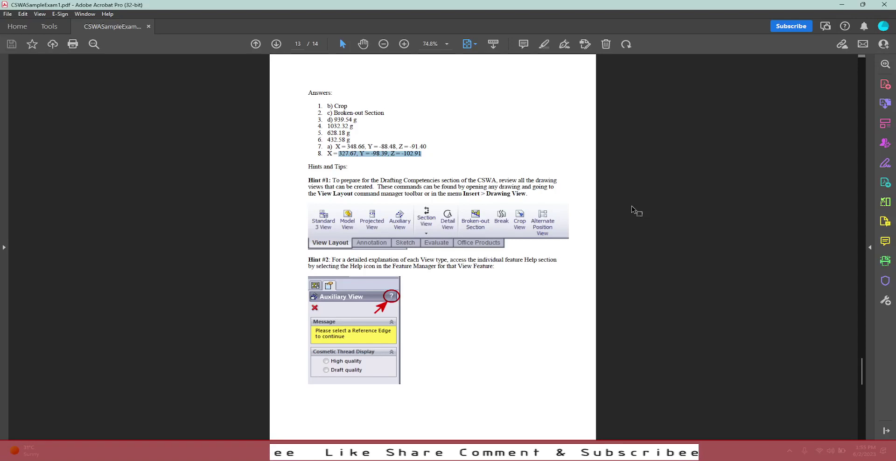
- Show exam question 8 on PDF page 12, with new angles A = 30, B = 115 and C = 135 degrees
{"action": "scroll", "coordinate": [635, 210], "scroll_direction": "up", "scroll_amount": 3}
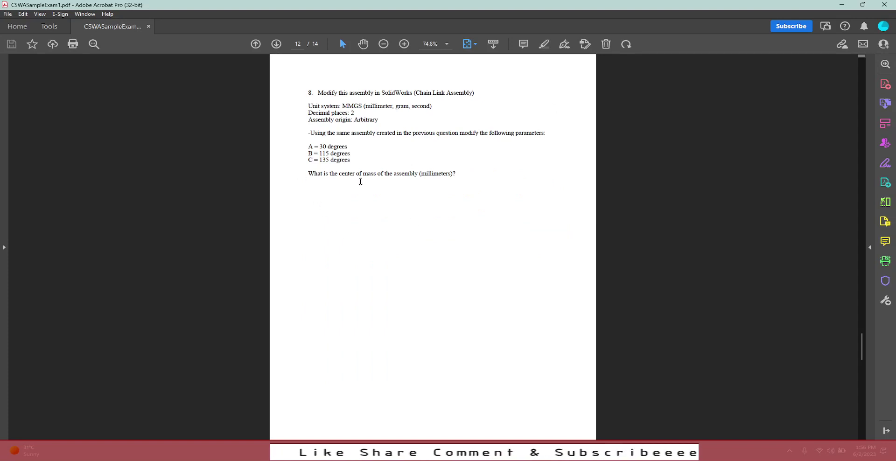
{"action": "scroll", "coordinate": [360, 182], "scroll_direction": "up", "scroll_amount": 3}
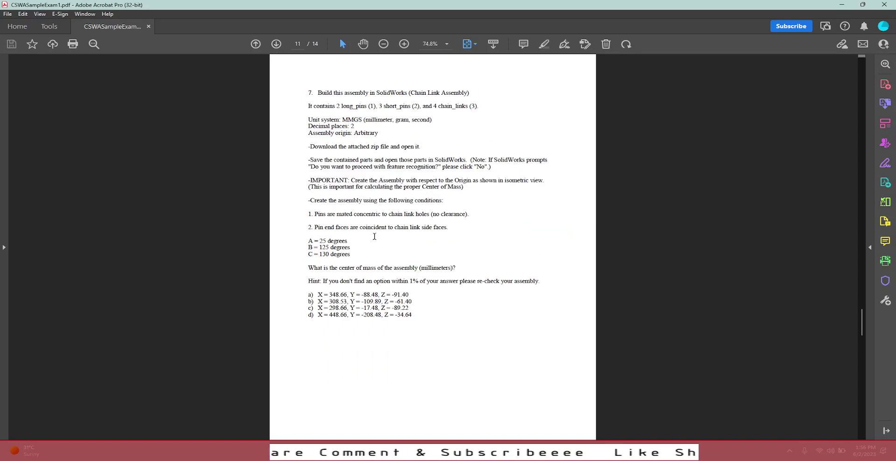
{"action": "scroll", "coordinate": [395, 211], "scroll_direction": "down", "scroll_amount": 3}
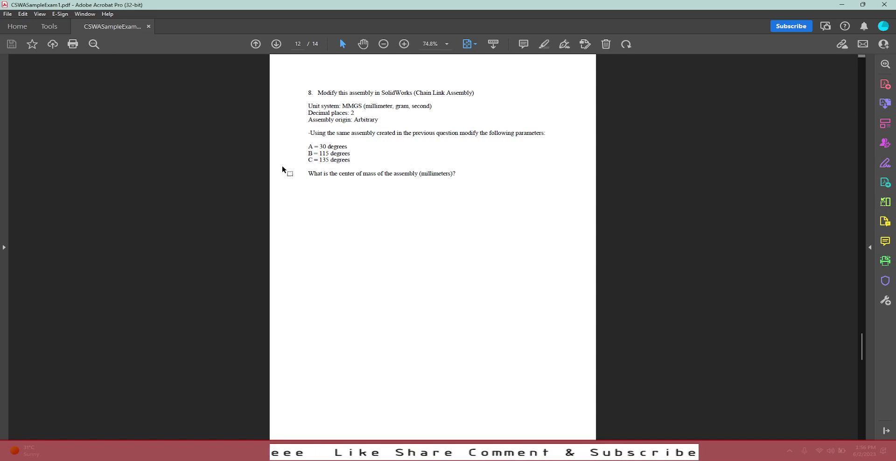
{"action": "left_click_drag", "start_coordinate": [308, 174], "coordinate": [451, 174]}
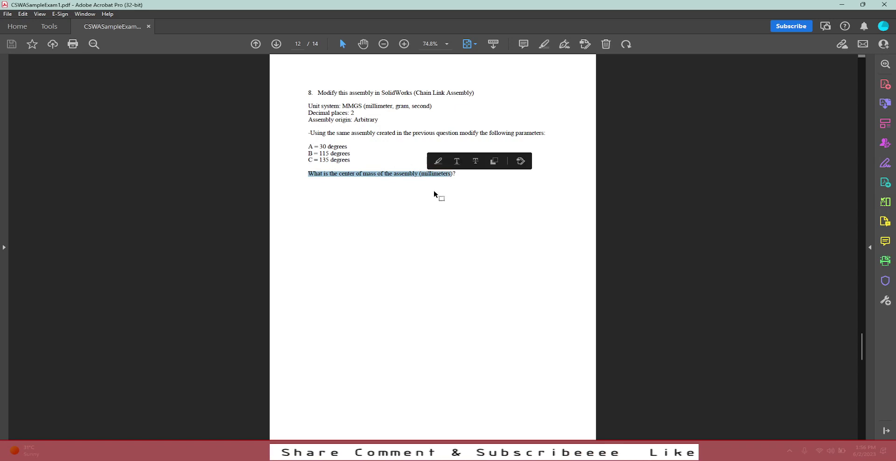
{"action": "left_click", "coordinate": [433, 206]}
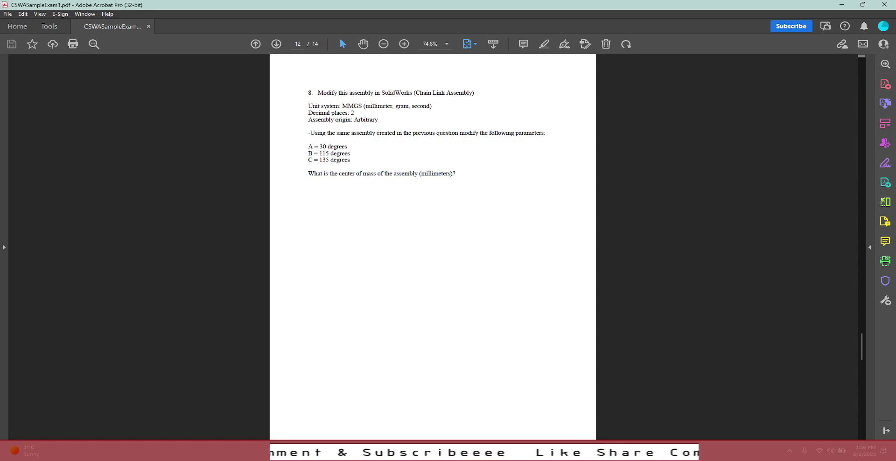
- Bring SOLIDWORKS forward and open the Reference Geometry list on the Assembly tab
{"action": "key", "text": "alt+Tab"}
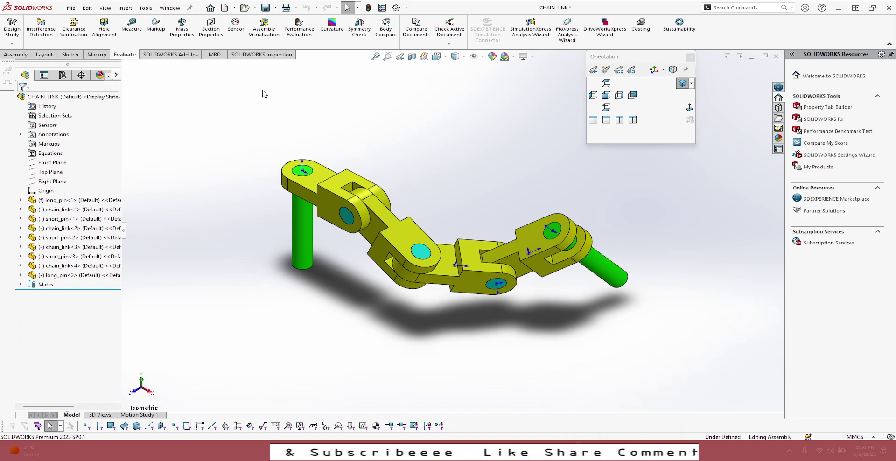
{"action": "left_click", "coordinate": [18, 56]}
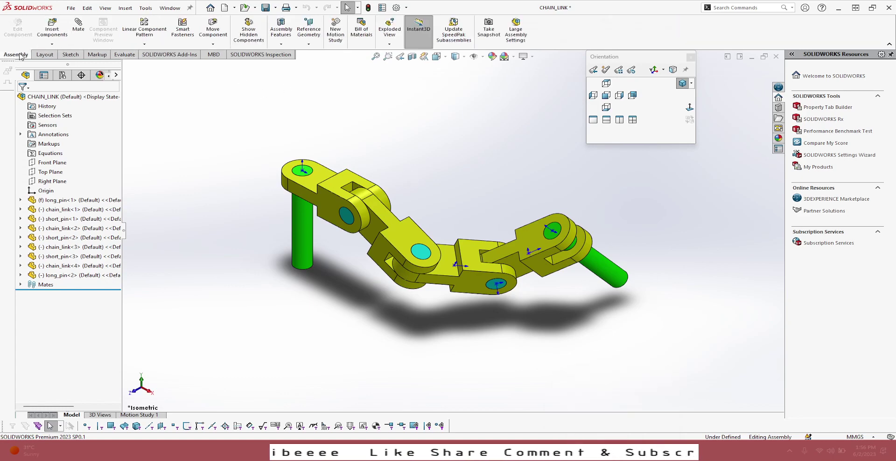
{"action": "left_click", "coordinate": [308, 42]}
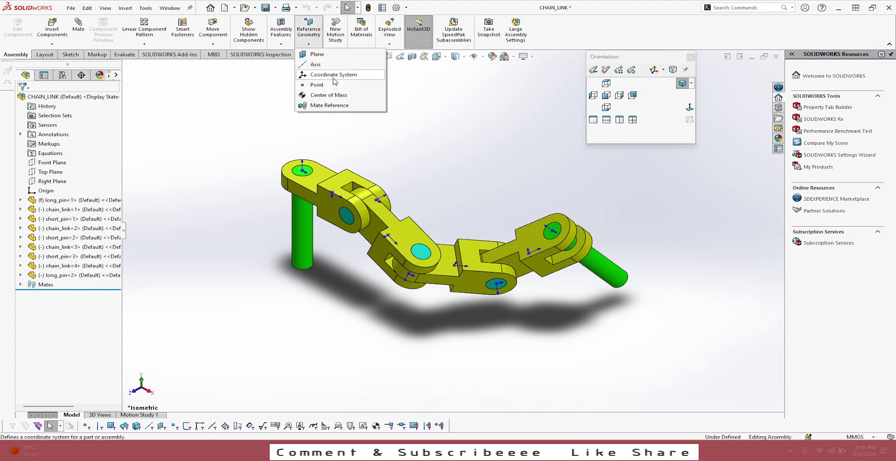
- Create Coordinate System1 at the origin, axes along top-link edges, with X and Z reversed
{"action": "left_click", "coordinate": [333, 75]}
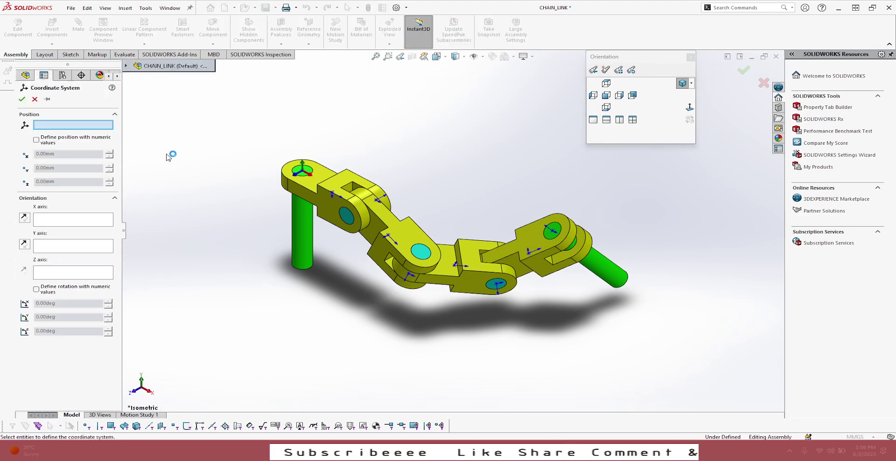
{"action": "left_click", "coordinate": [302, 174]}
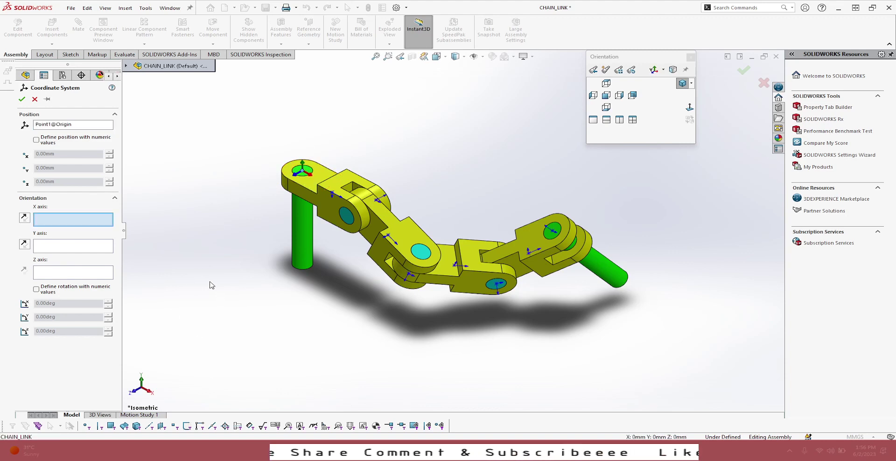
{"action": "left_click", "coordinate": [309, 192]}
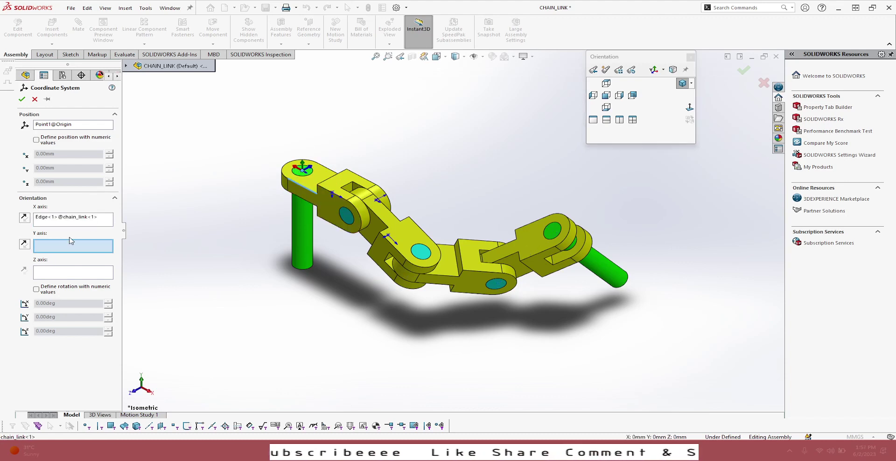
{"action": "left_click", "coordinate": [25, 218]}
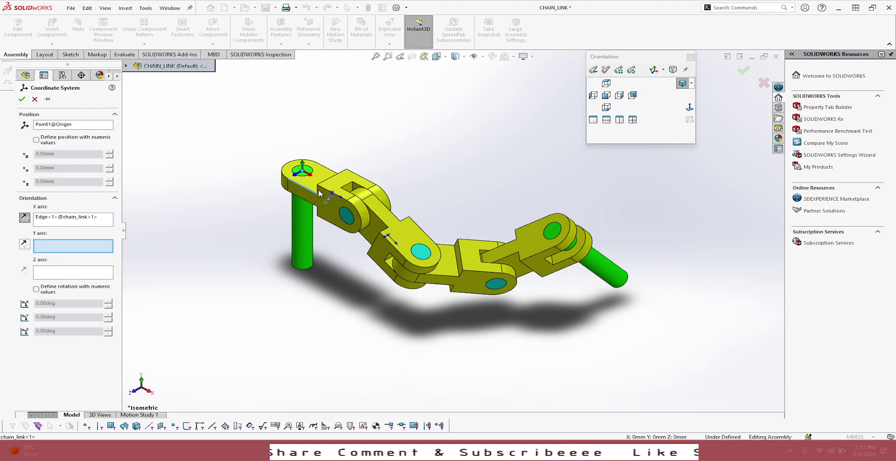
{"action": "scroll", "coordinate": [318, 188], "scroll_direction": "down", "scroll_amount": 5}
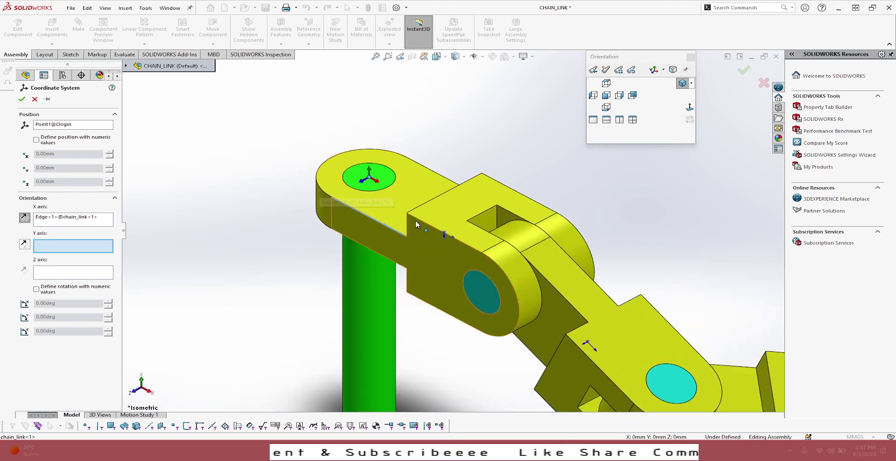
{"action": "left_click", "coordinate": [408, 222]}
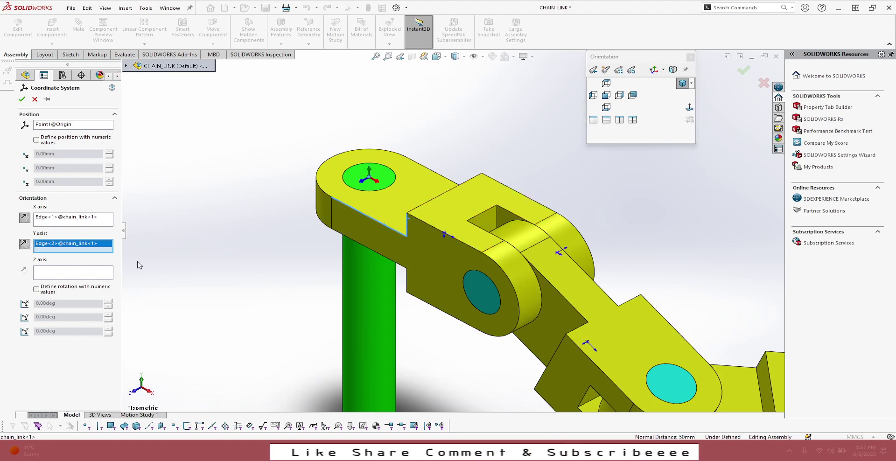
{"action": "left_click", "coordinate": [75, 273]}
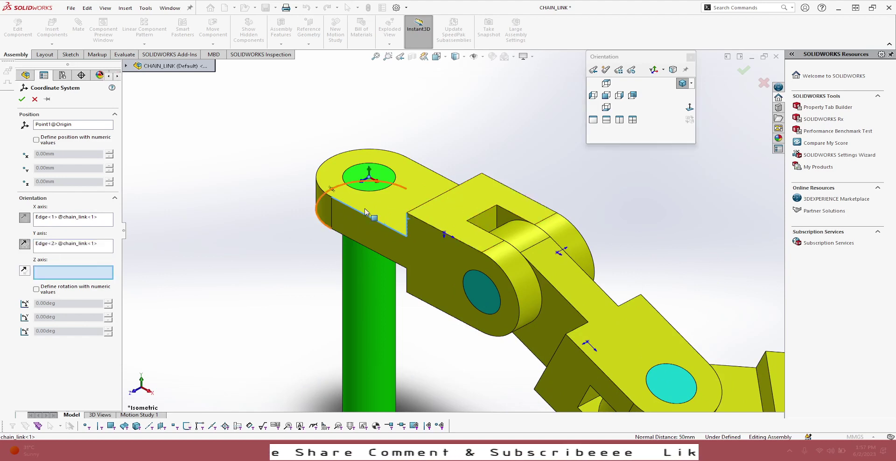
{"action": "left_click", "coordinate": [463, 182]}
{"action": "left_click", "coordinate": [24, 271]}
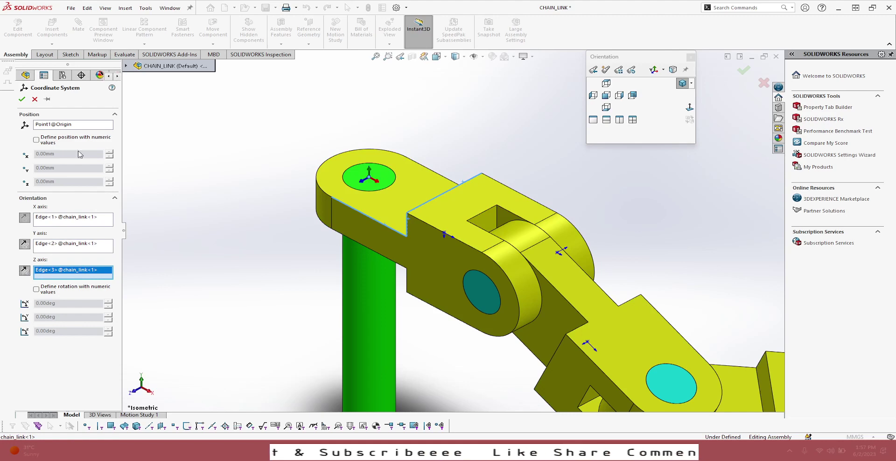
{"action": "left_click", "coordinate": [22, 99]}
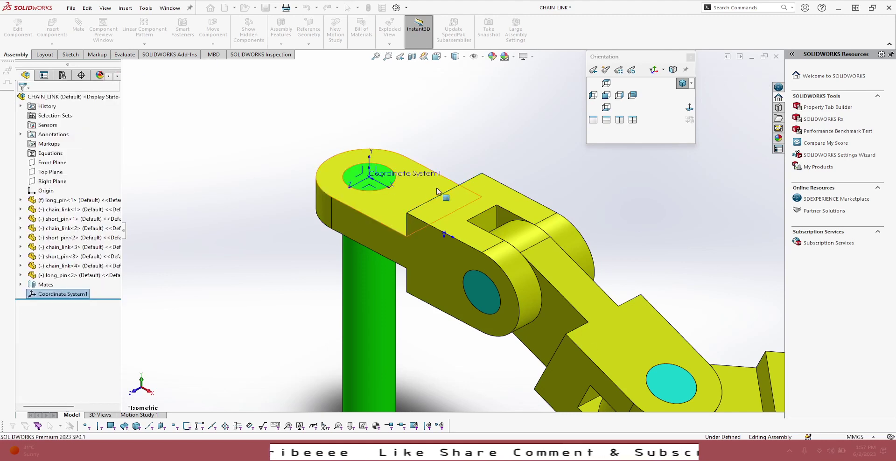
{"action": "key", "text": "alt+Tab"}
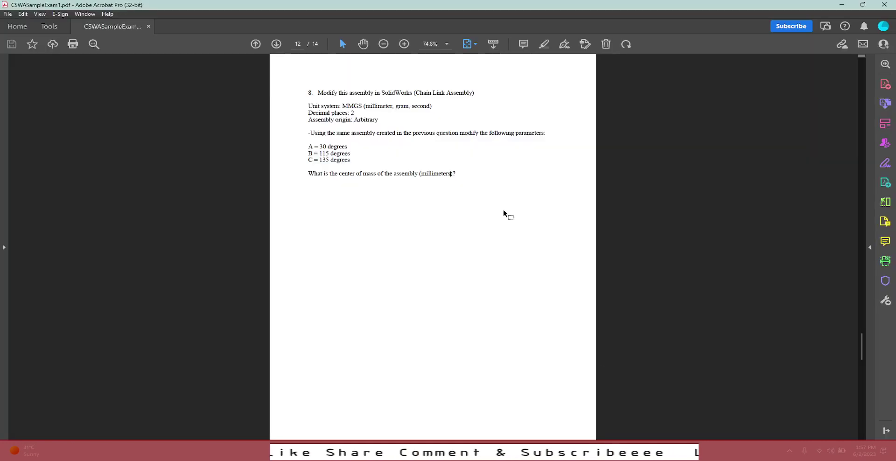
{"action": "scroll", "coordinate": [503, 213], "scroll_direction": "up", "scroll_amount": 4}
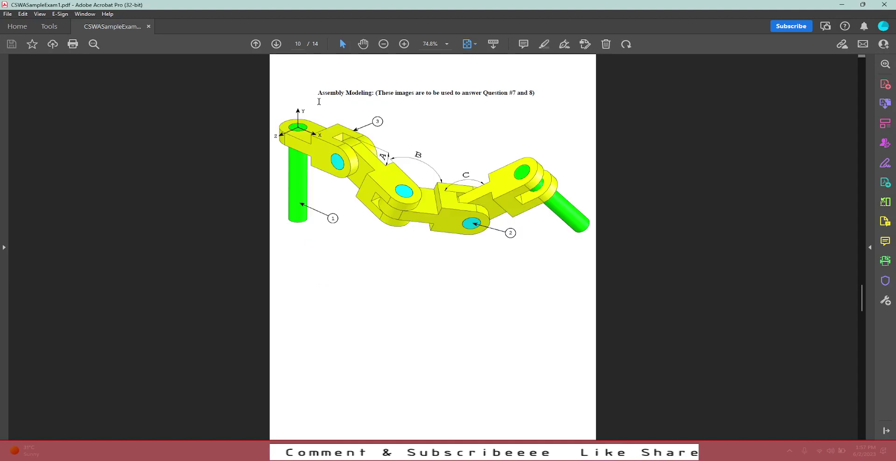
{"action": "scroll", "coordinate": [524, 245], "scroll_direction": "down", "scroll_amount": 4}
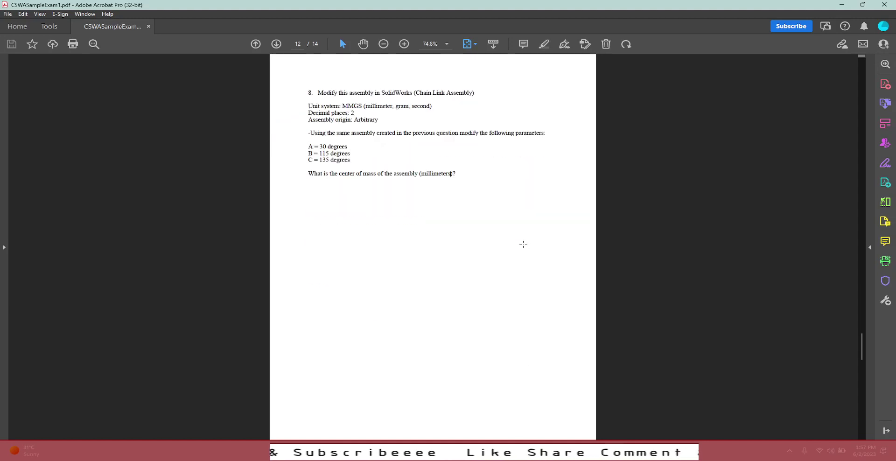
{"action": "scroll", "coordinate": [523, 244], "scroll_direction": "up", "scroll_amount": 1}
{"action": "scroll", "coordinate": [523, 244], "scroll_direction": "down", "scroll_amount": 1}
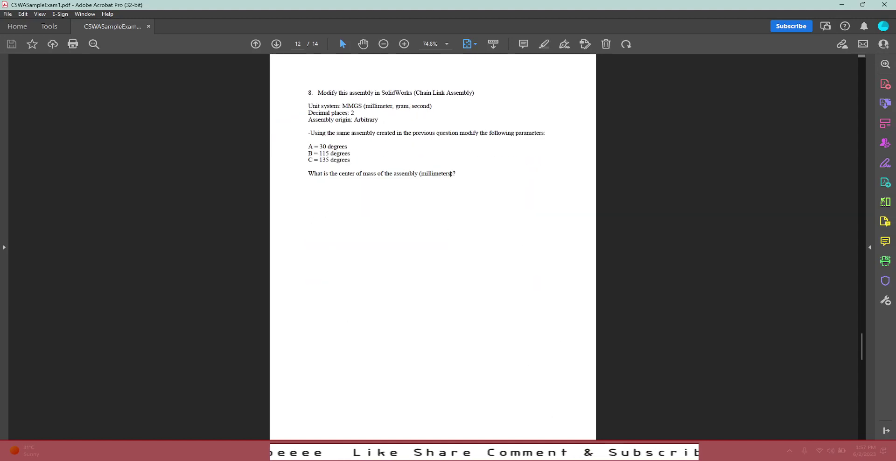
{"action": "key", "text": "alt+Tab"}
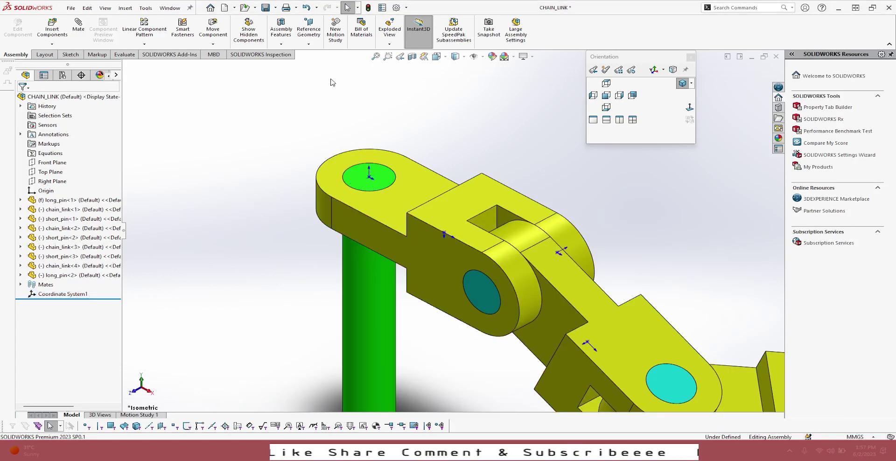
- Fit the chain in view, expand the Mates folder, and select Angle1
{"action": "left_click", "coordinate": [375, 56]}
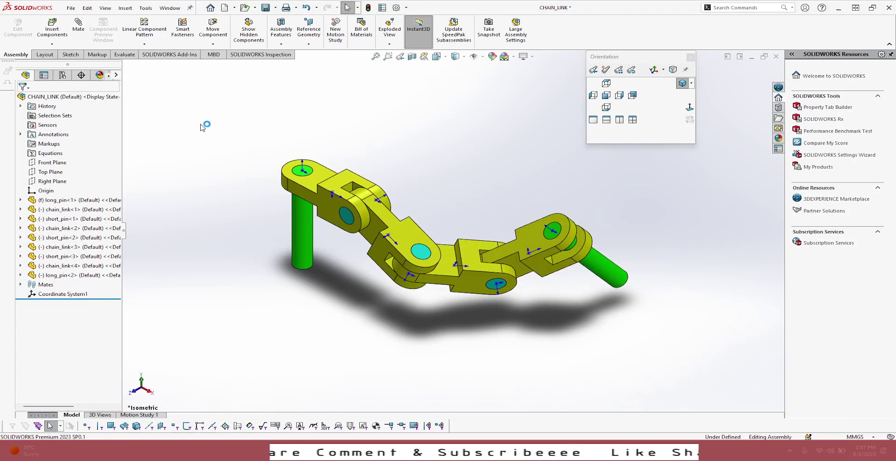
{"action": "left_click", "coordinate": [20, 284]}
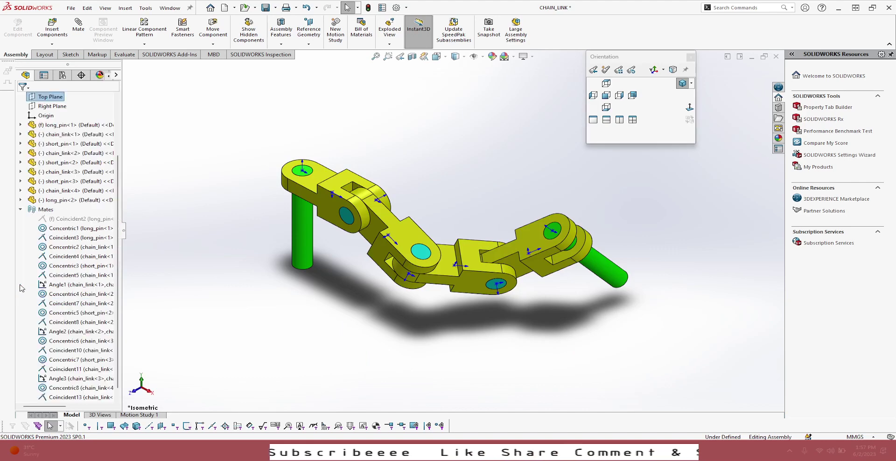
{"action": "left_click", "coordinate": [60, 285]}
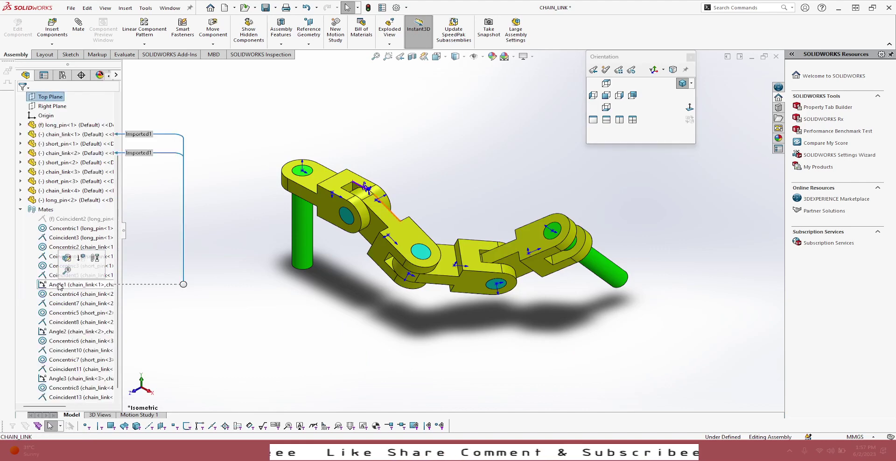
- Change the Angle1 mate to 30 degrees
{"action": "double_click", "coordinate": [362, 186]}
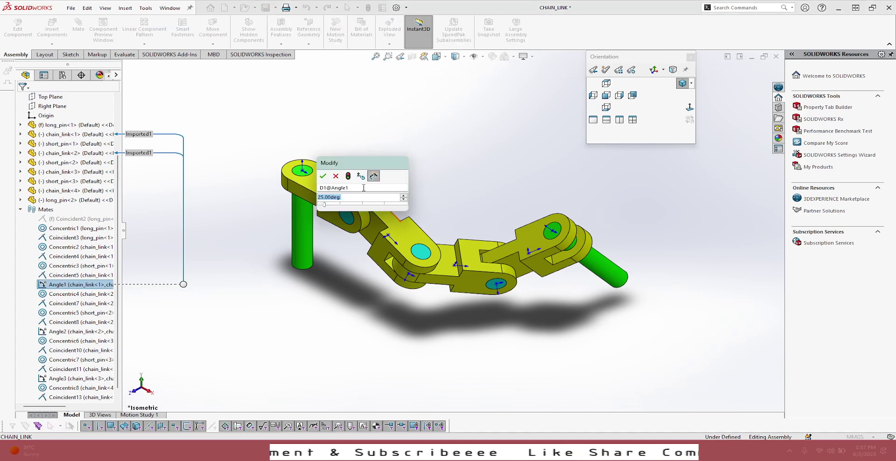
{"action": "type", "text": "30"}
{"action": "key", "text": "Return"}
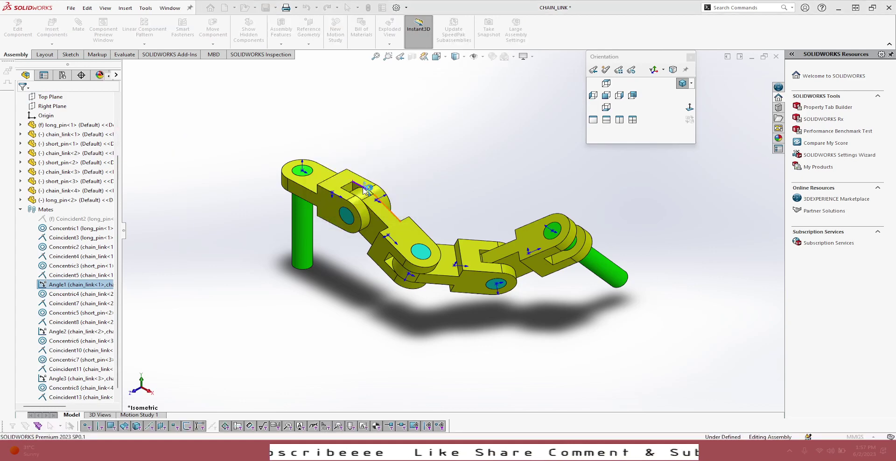
{"action": "left_click", "coordinate": [233, 313]}
- Check the exam PDF, then return to SOLIDWORKS and briefly select the Angle2 mate
{"action": "key", "text": "alt+Tab"}
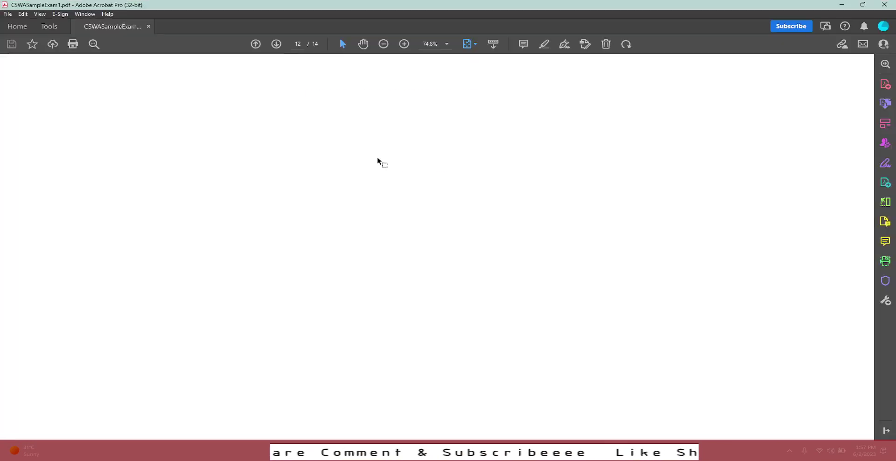
{"action": "key", "text": "alt+Tab"}
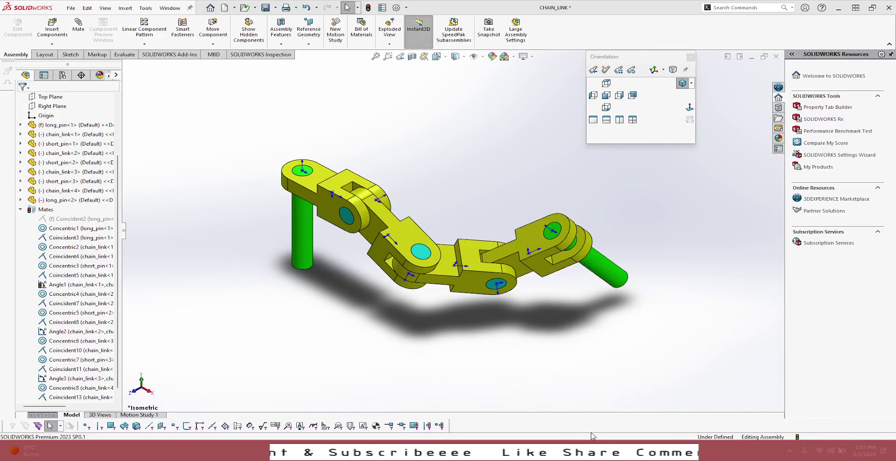
{"action": "left_click", "coordinate": [52, 331]}
{"action": "left_click", "coordinate": [275, 75]}
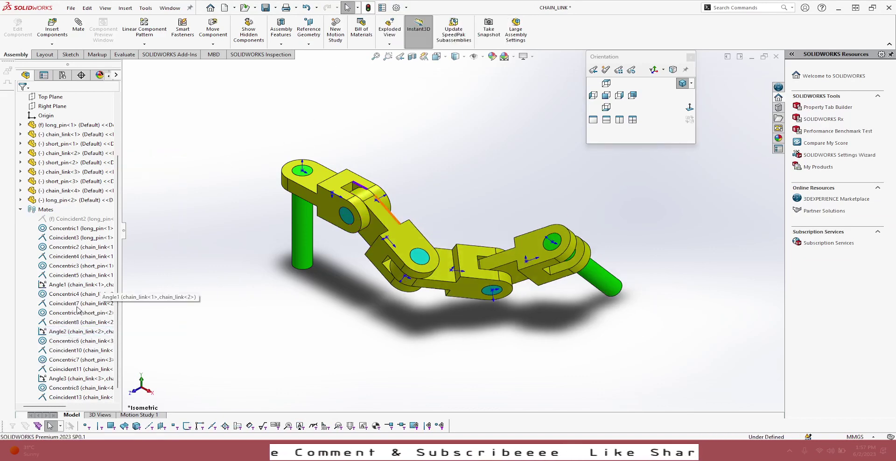
- Change the Angle2 mate dimension from 125 to 115 degrees
{"action": "left_click", "coordinate": [59, 331]}
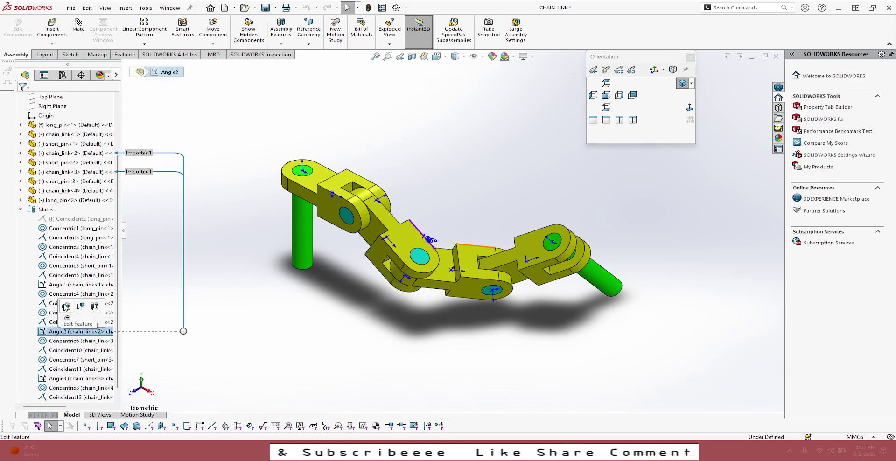
{"action": "double_click", "coordinate": [429, 239]}
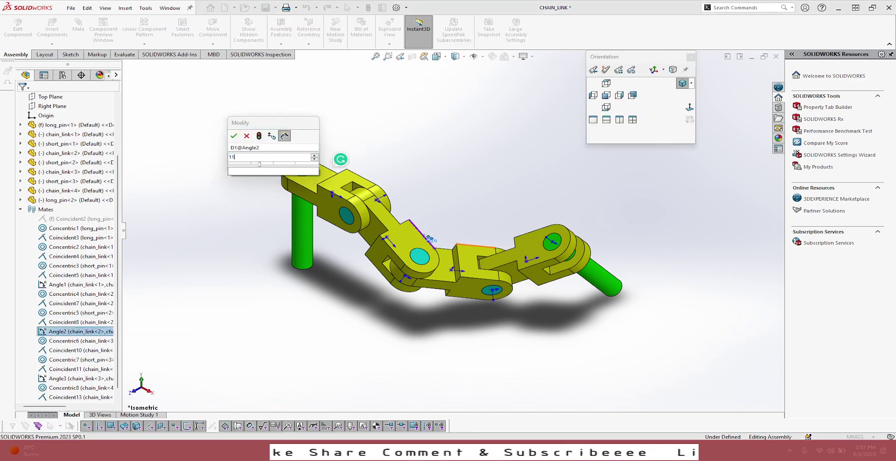
{"action": "key", "text": "Return"}
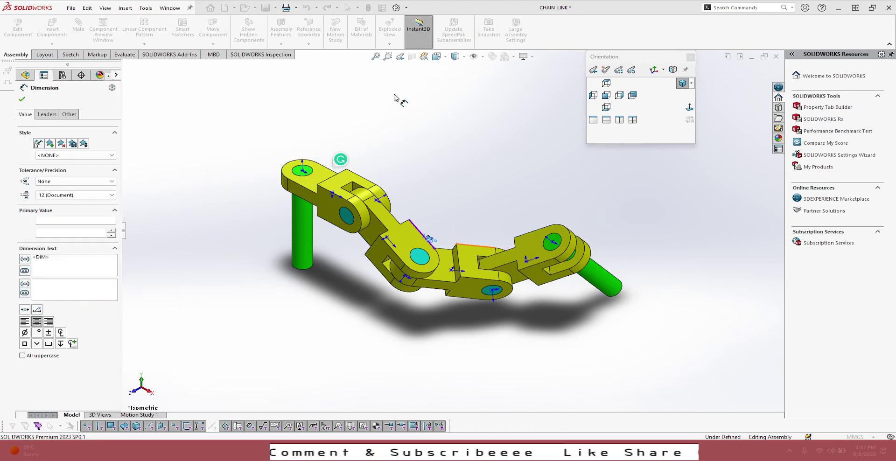
{"action": "left_click", "coordinate": [343, 77]}
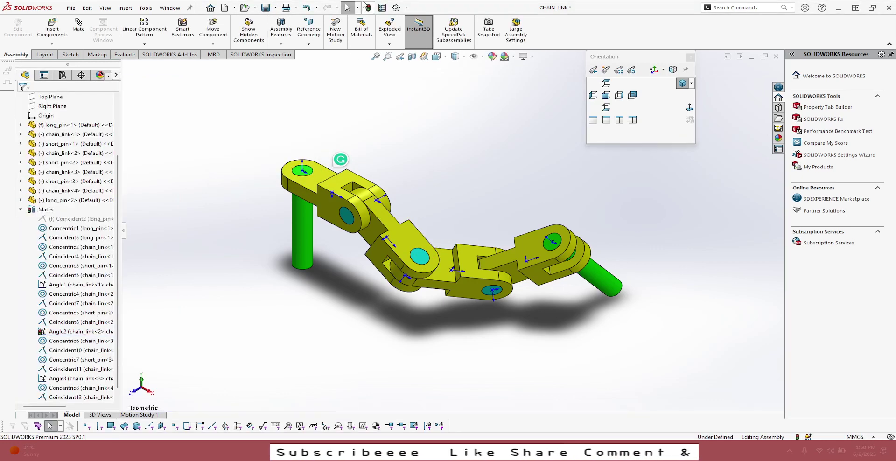
- Set the Angle3 mate to 135 degrees, fit the chain in view, and rebuild
{"action": "left_click", "coordinate": [70, 378]}
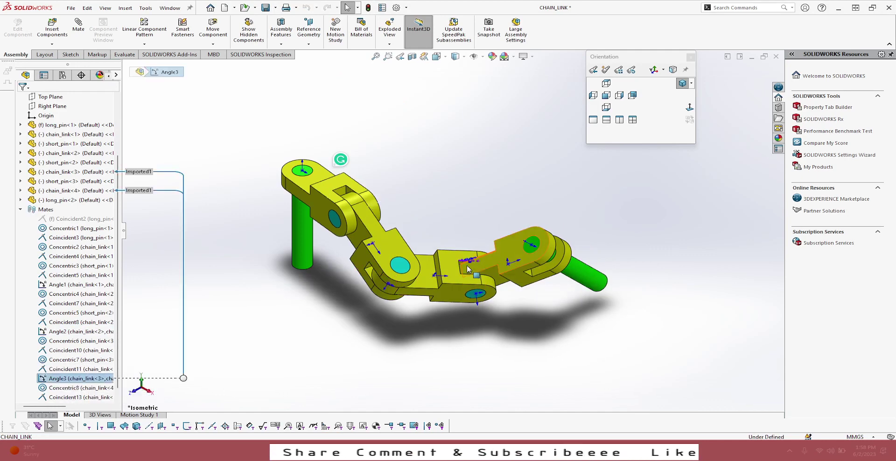
{"action": "scroll", "coordinate": [466, 263], "scroll_direction": "down", "scroll_amount": 10}
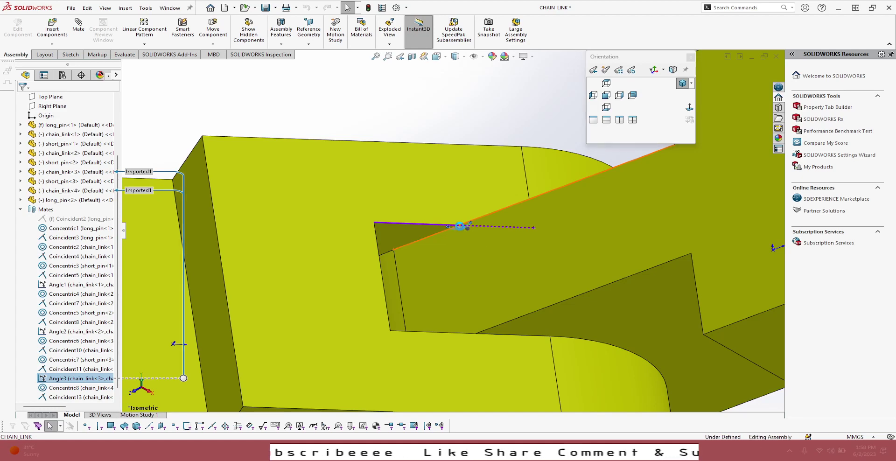
{"action": "double_click", "coordinate": [461, 227]}
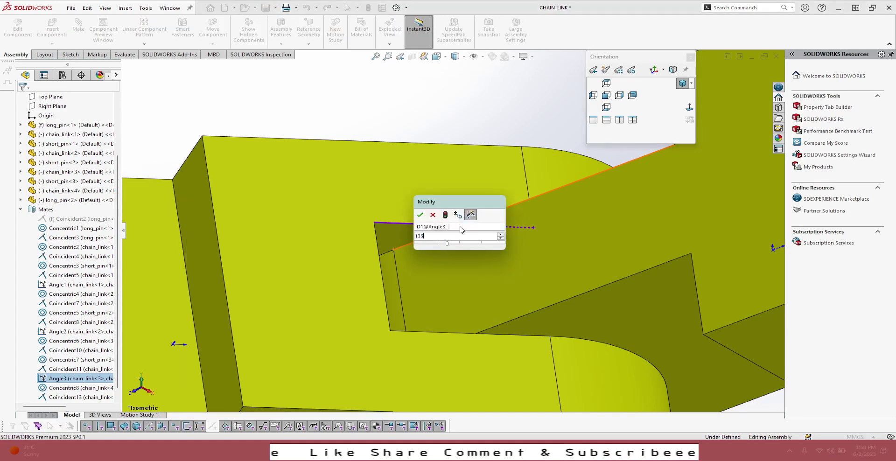
{"action": "key", "text": "Return"}
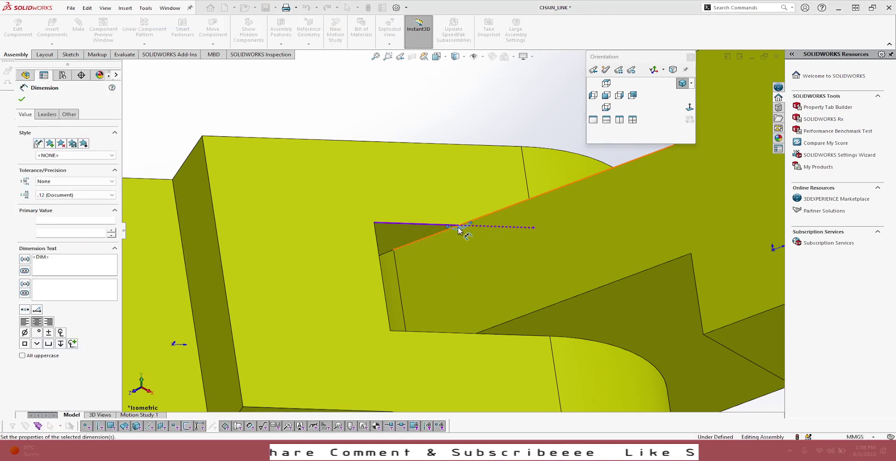
{"action": "scroll", "coordinate": [460, 228], "scroll_direction": "up", "scroll_amount": 5}
{"action": "scroll", "coordinate": [460, 229], "scroll_direction": "up", "scroll_amount": 3}
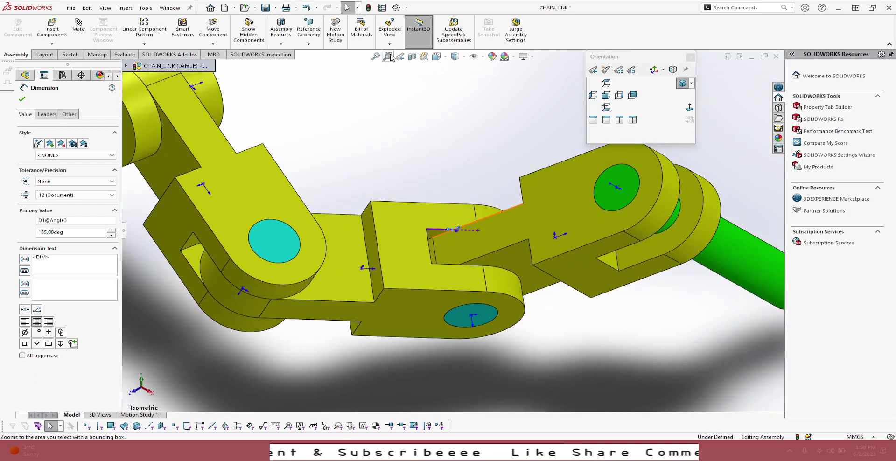
{"action": "key", "text": "f"}
{"action": "left_click", "coordinate": [367, 8]}
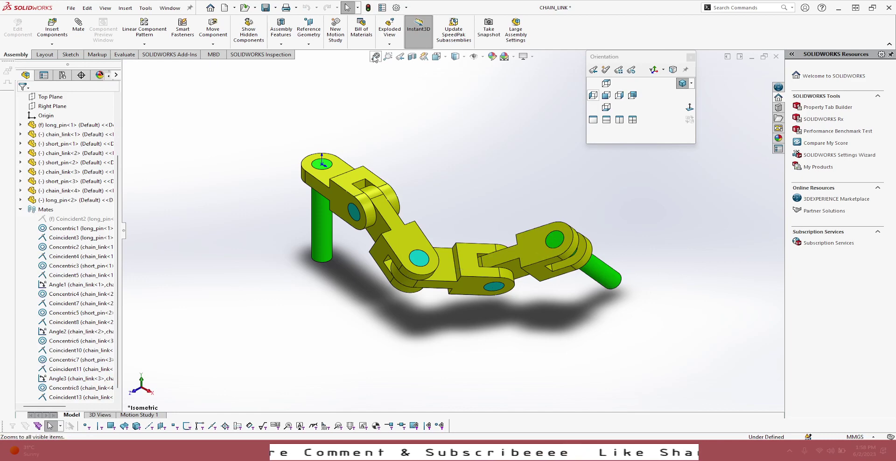
- Report Mass Properties relative to Coordinate System1: center of mass X 327.67, Y -98.39, Z -102.91
{"action": "left_click", "coordinate": [124, 54]}
{"action": "left_click", "coordinate": [182, 28]}
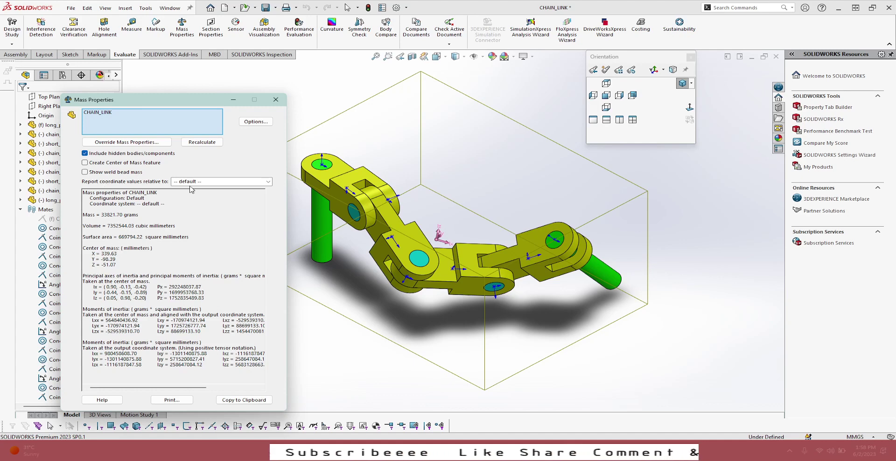
{"action": "left_click", "coordinate": [263, 182]}
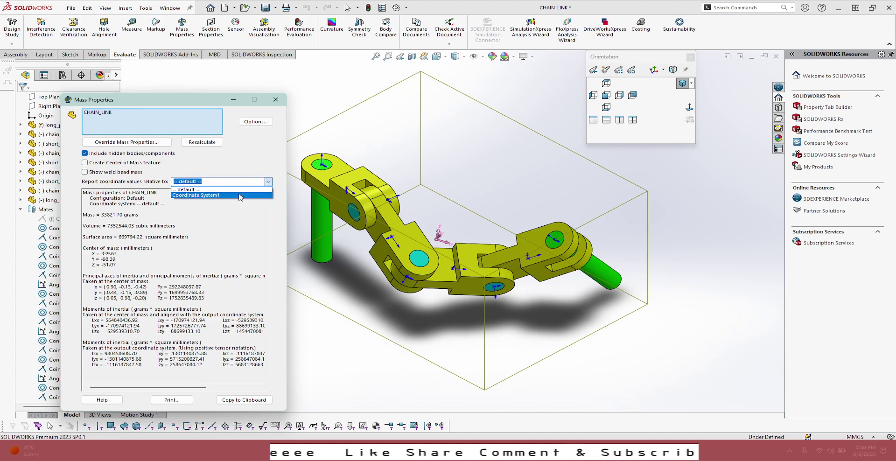
{"action": "left_click", "coordinate": [201, 196]}
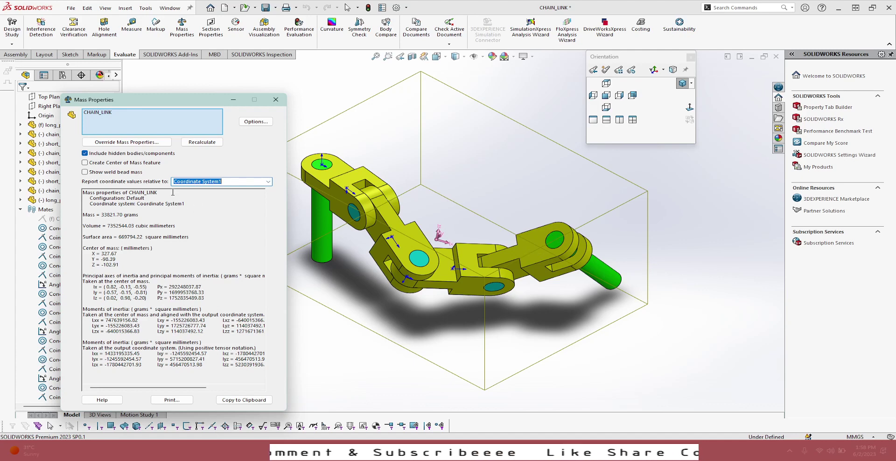
- Highlight answer 8's X, Y, Z center-of-mass values on the page-13 answer key
{"action": "key", "text": "alt+Tab"}
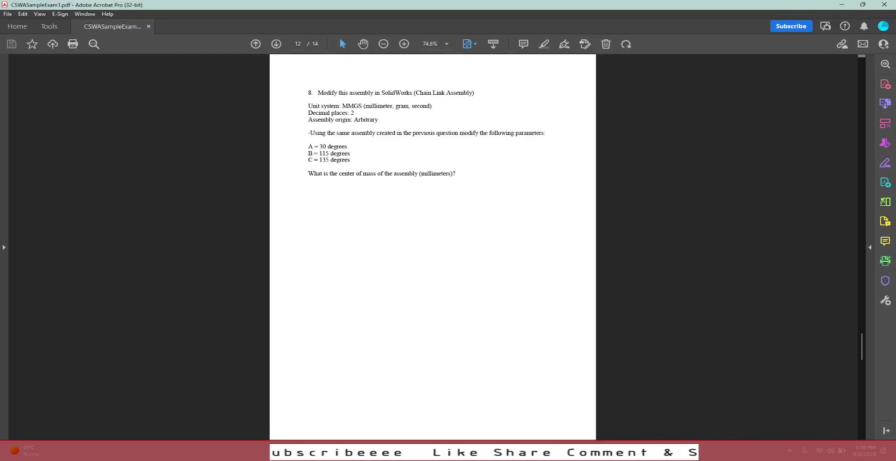
{"action": "scroll", "coordinate": [555, 117], "scroll_direction": "down", "scroll_amount": 2}
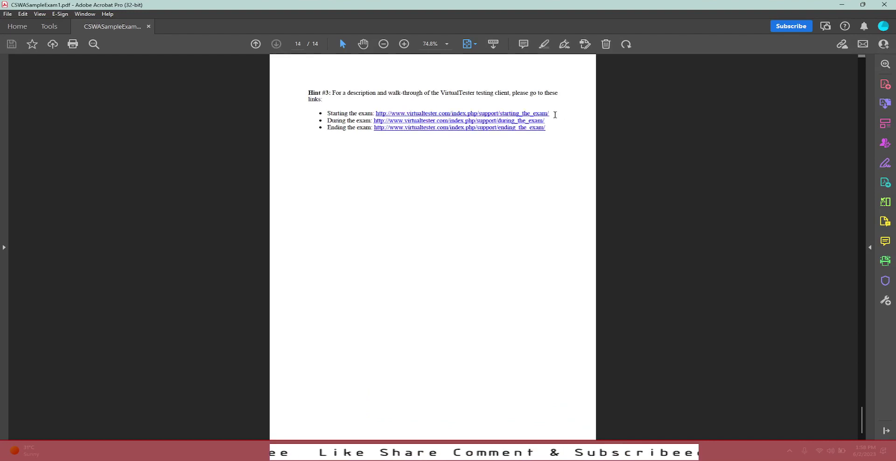
{"action": "scroll", "coordinate": [555, 117], "scroll_direction": "up", "scroll_amount": 1}
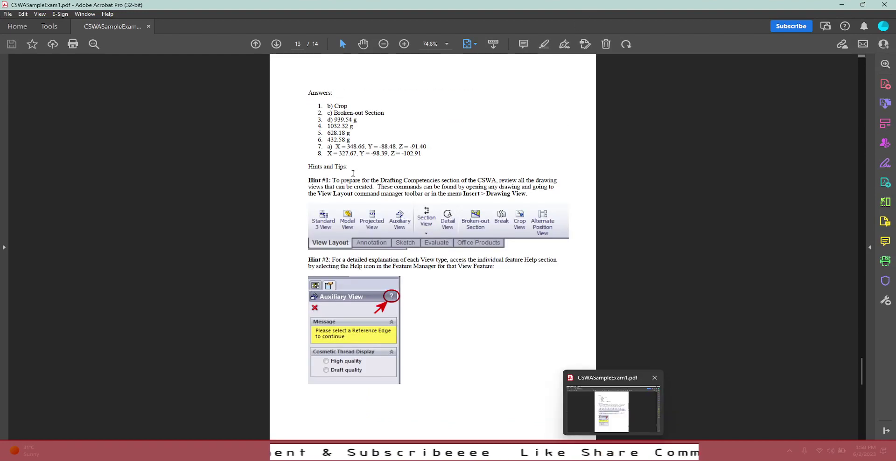
{"action": "left_click_drag", "start_coordinate": [339, 154], "coordinate": [422, 155]}
- Compare the answer key against the SOLIDWORKS Mass Properties results
{"action": "key", "text": "alt+Tab"}
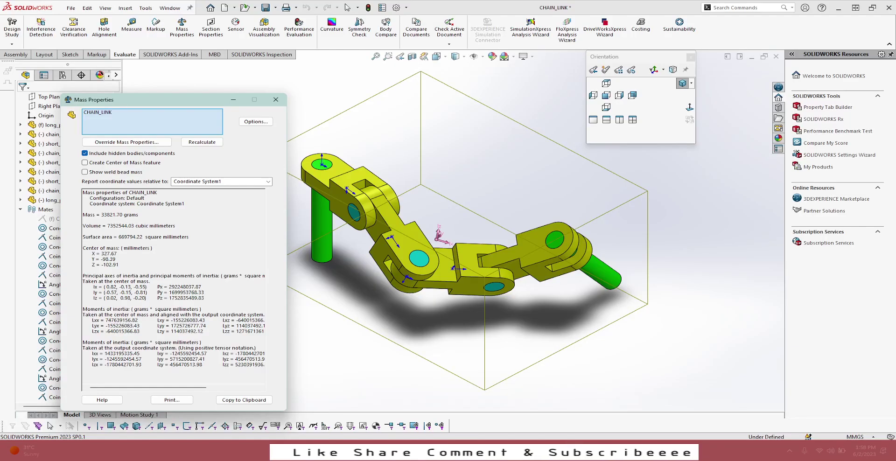
{"action": "key", "text": "alt+Tab"}
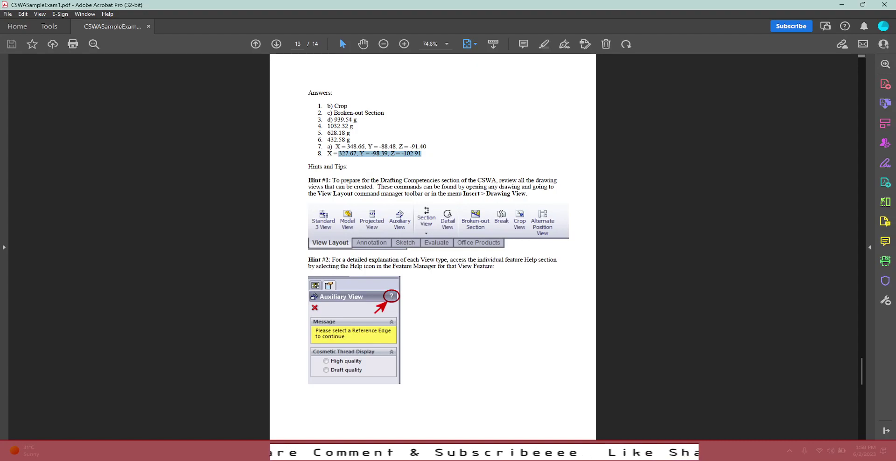
{"action": "key", "text": "alt+Tab"}
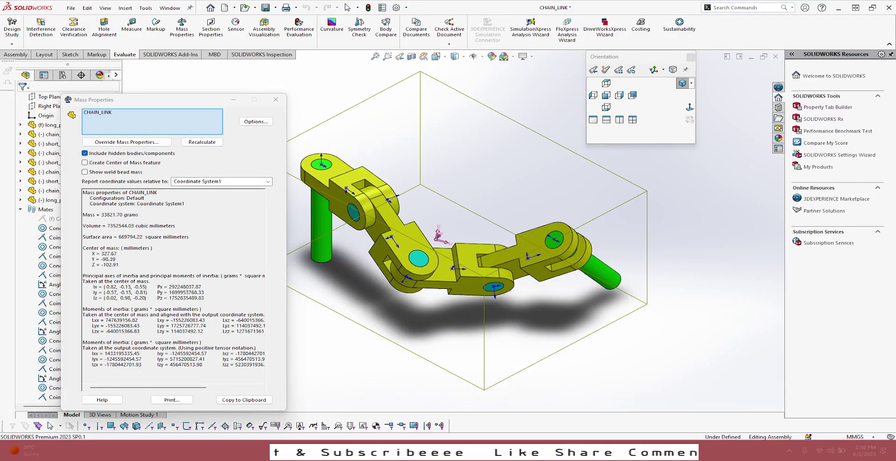
{"action": "key", "text": "alt+Tab"}
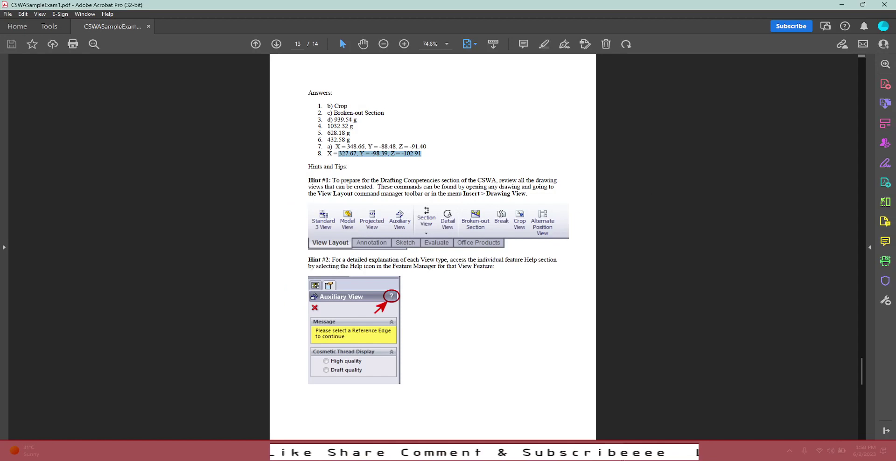
{"action": "key", "text": "alt+Tab"}
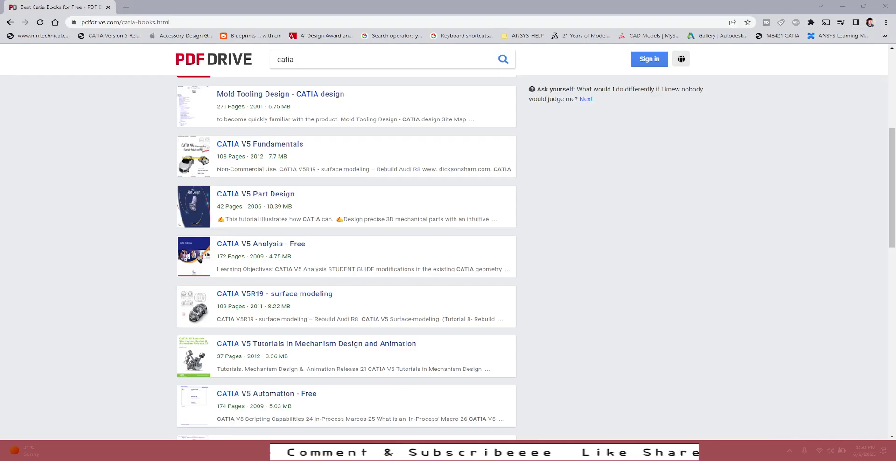
{"action": "key", "text": "alt+Tab"}
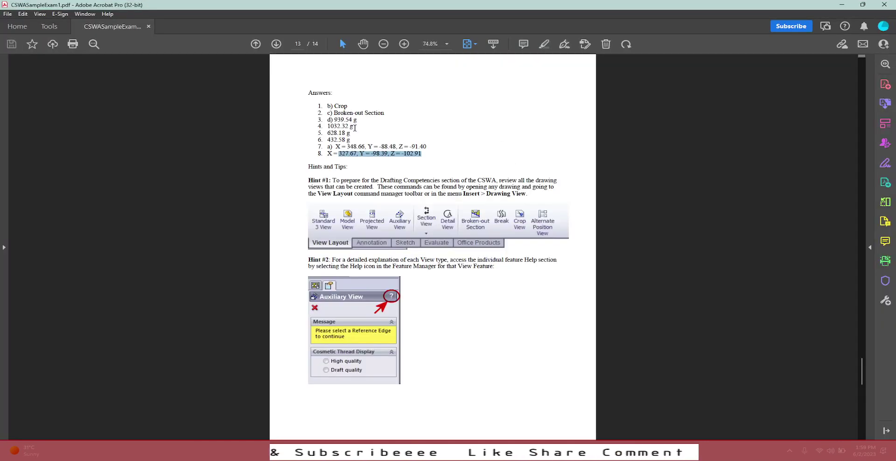